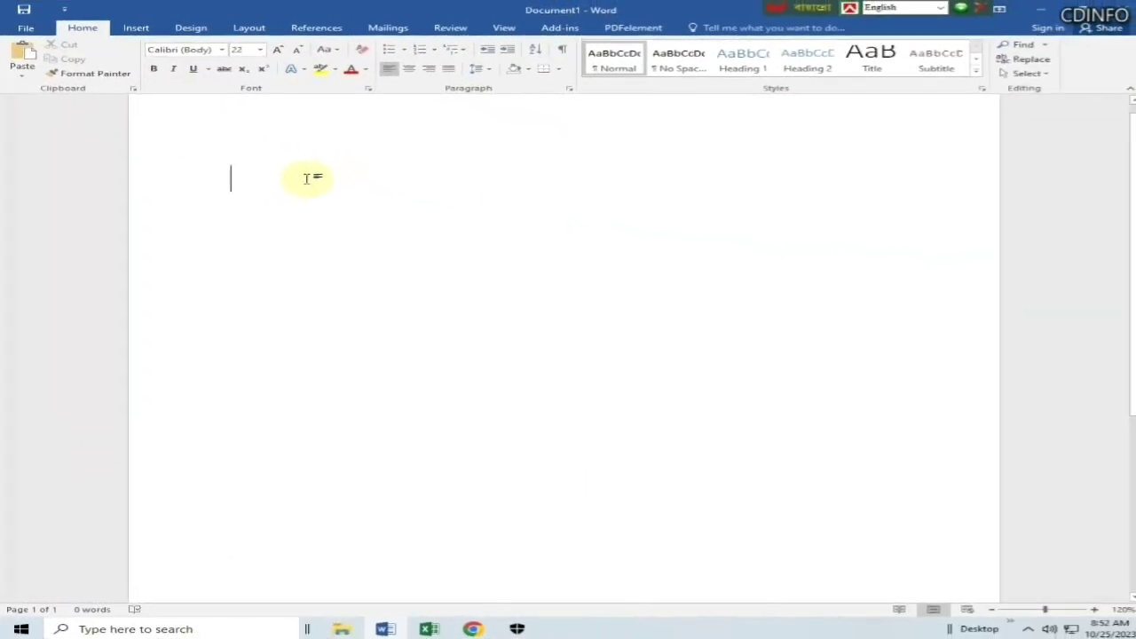
Step: Write the sentence "My Country Name is Bangladesh." at the start of the blank document
text(My Country Name)
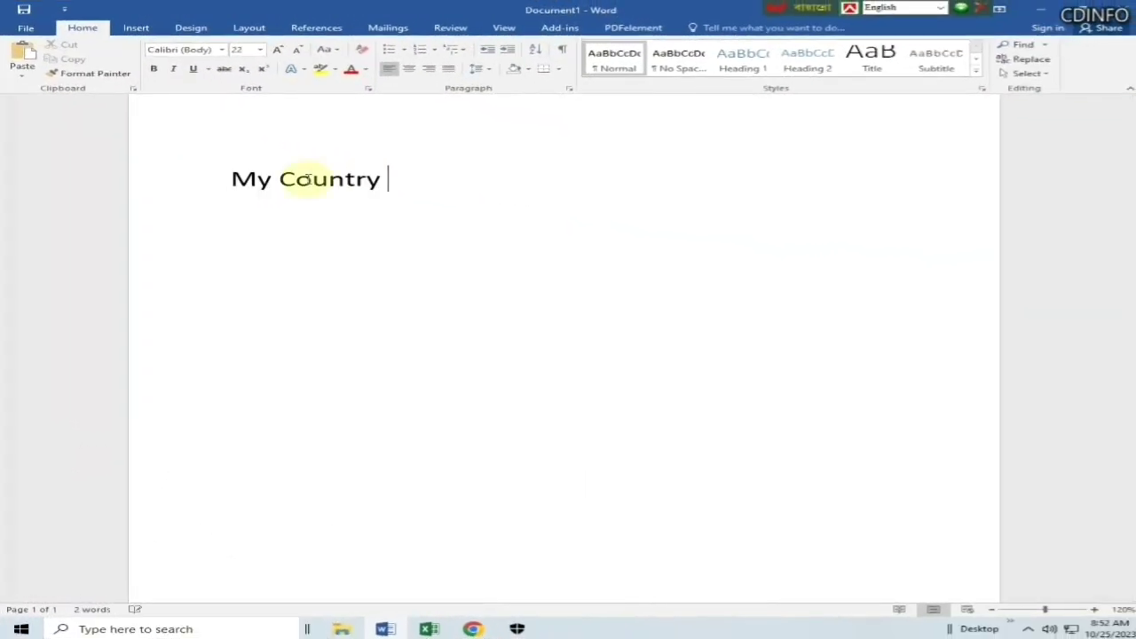
text( is Bangladesh)
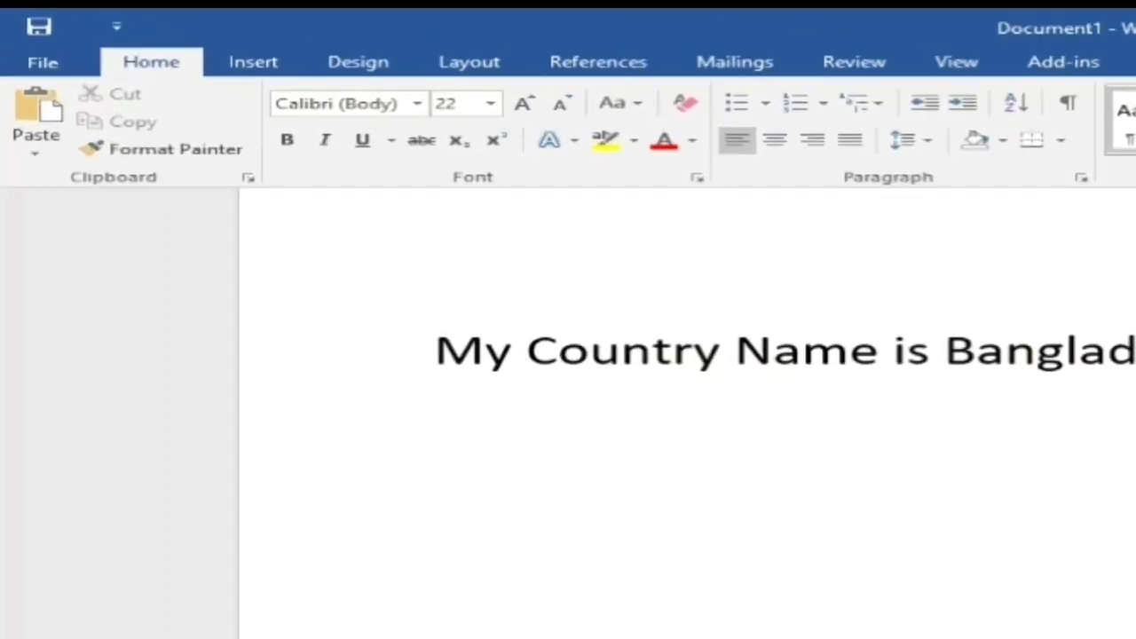
Step: Change the font to SutonnyMJ and switch the keyboard layout to Bijoy Classic for Bengali typing
click(418, 108)
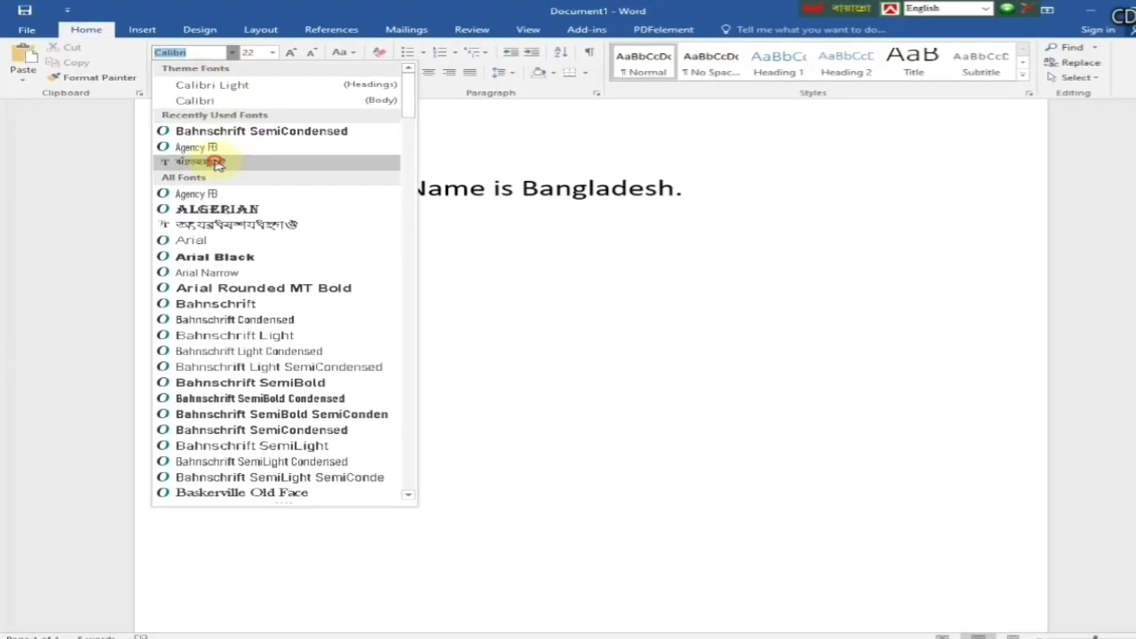
click(391, 304)
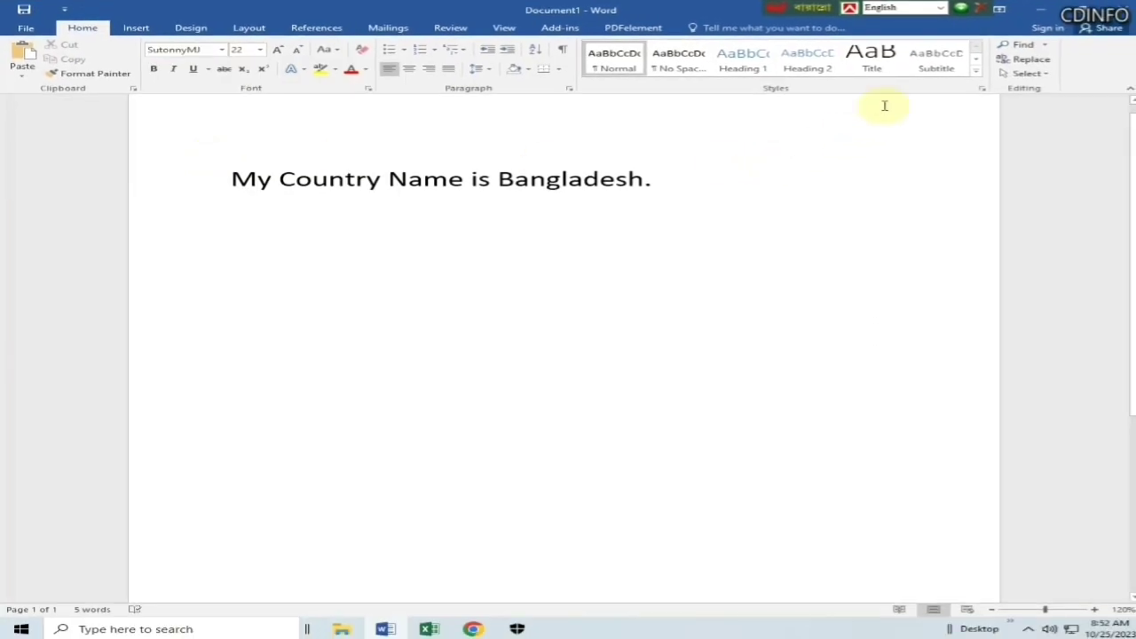
click(940, 8)
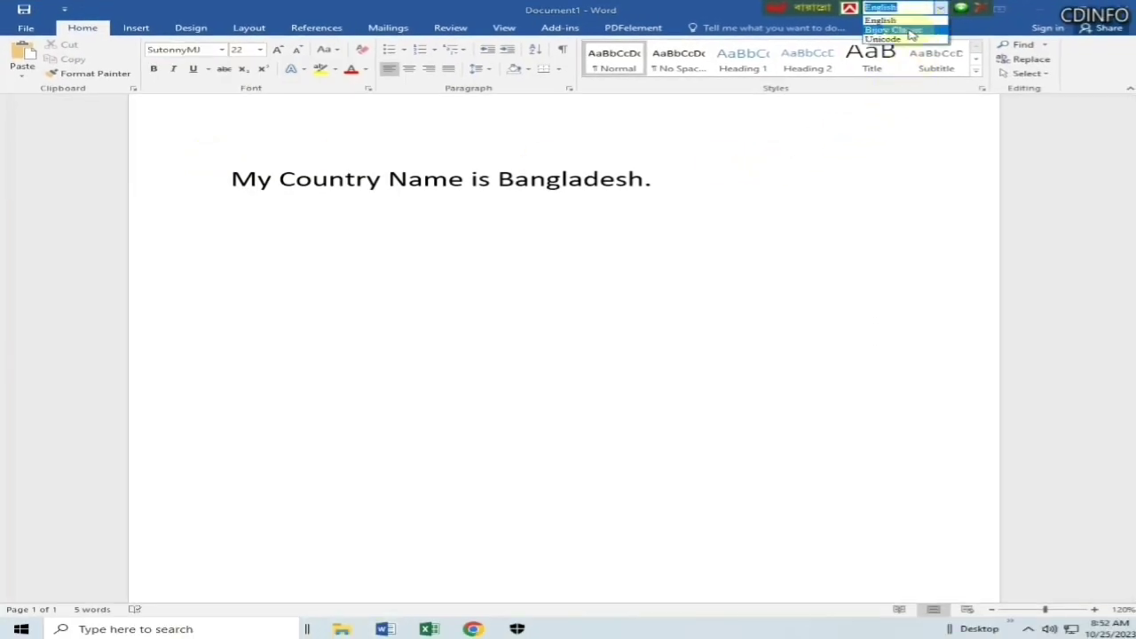
click(892, 33)
Step: Add the Bengali sentence "আমার দেশের নাম বাংলাদেশ ।" after the English one and return the keyboard layout to English
click(690, 186)
text(আমা)
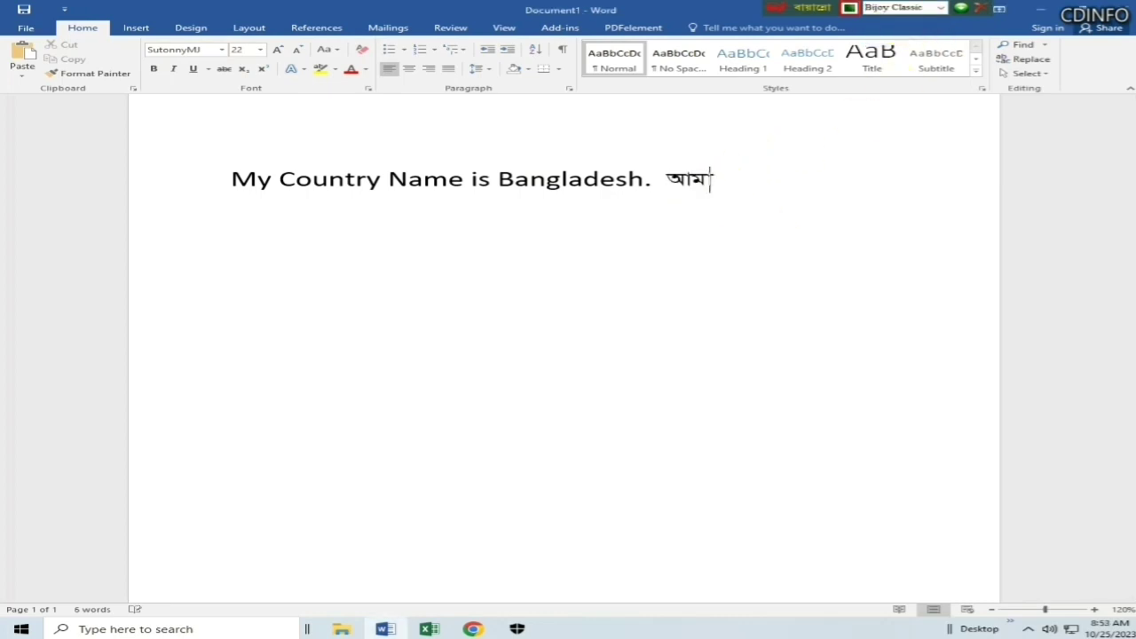
text(র দেশের নাম বাংলা)
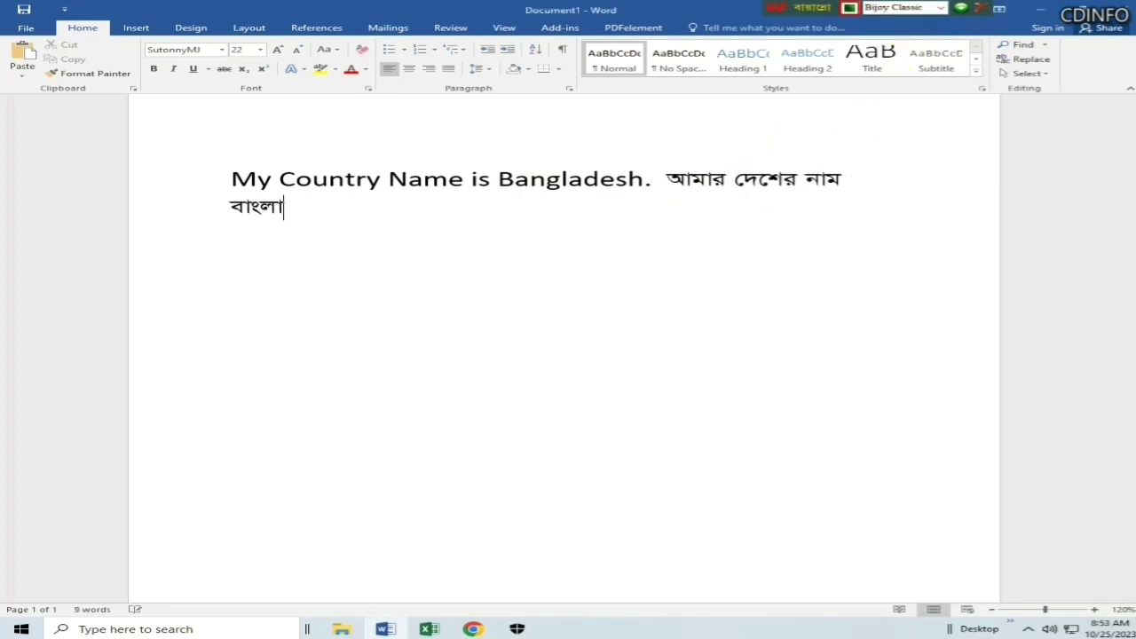
text(দেশ ।)
key(ctrl+alt+b)
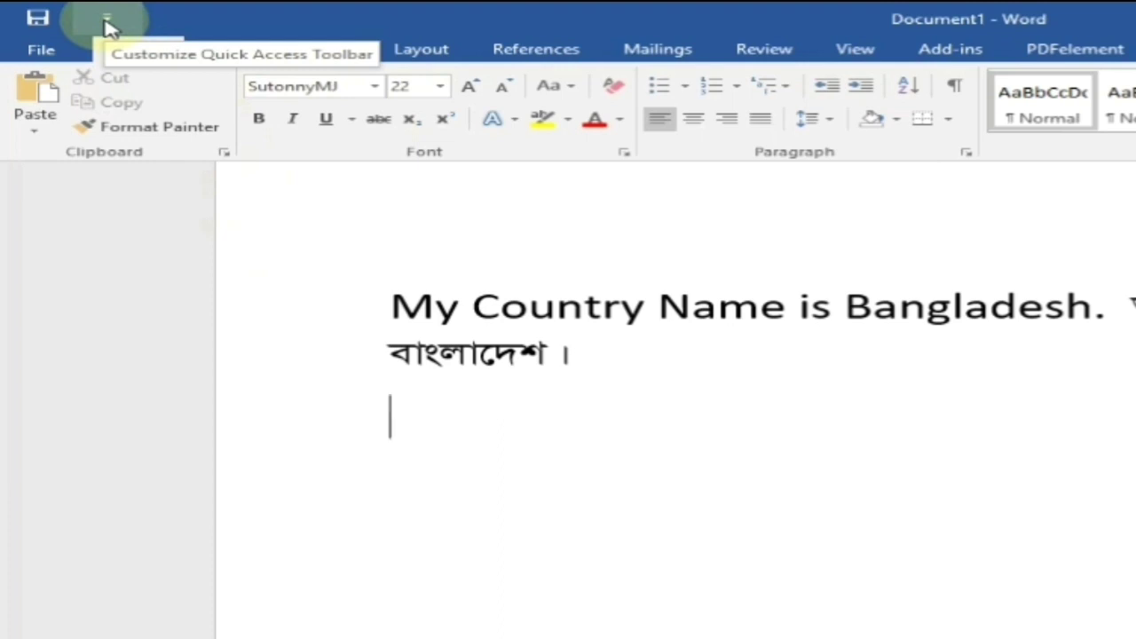
Step: Open the keyboard shortcut customization from the Customize Ribbon section of the Word options
click(34, 46)
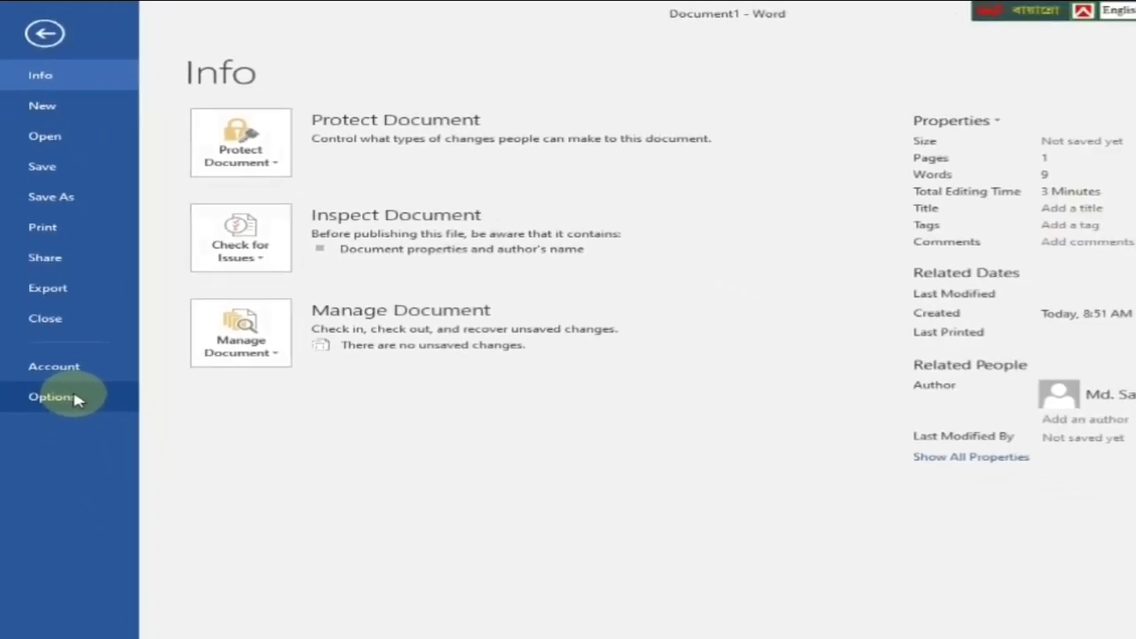
click(59, 313)
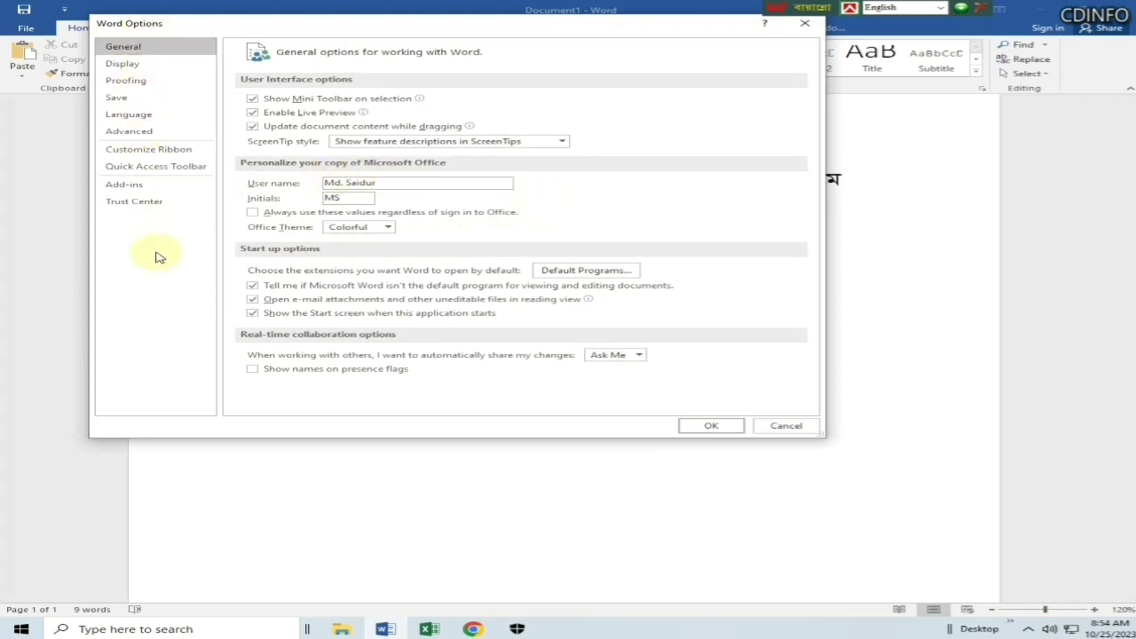
click(124, 166)
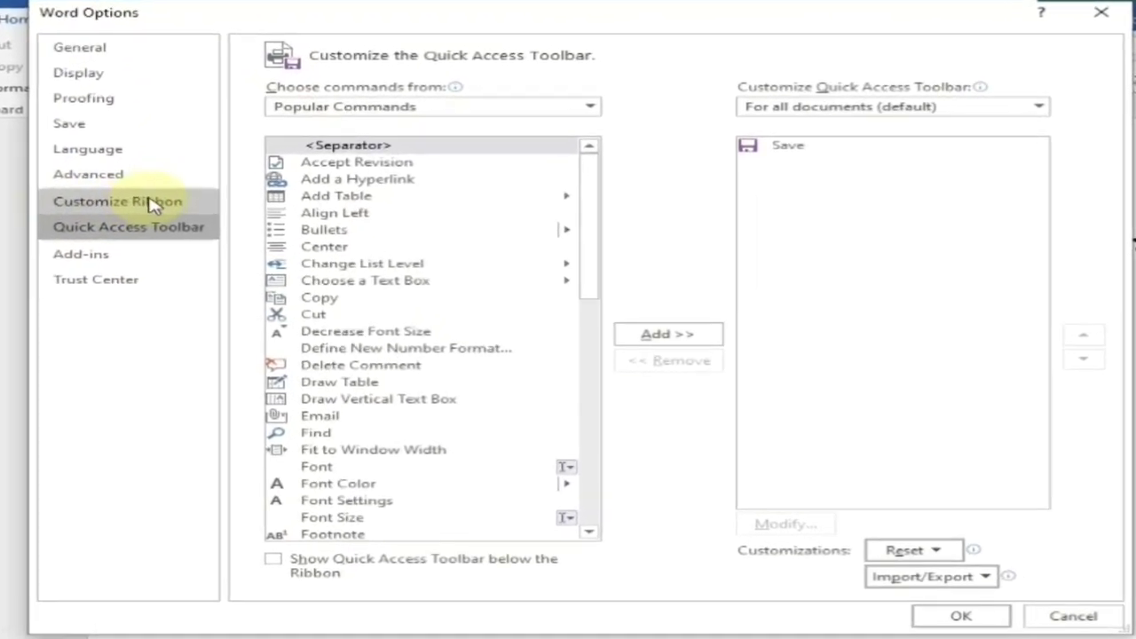
click(153, 204)
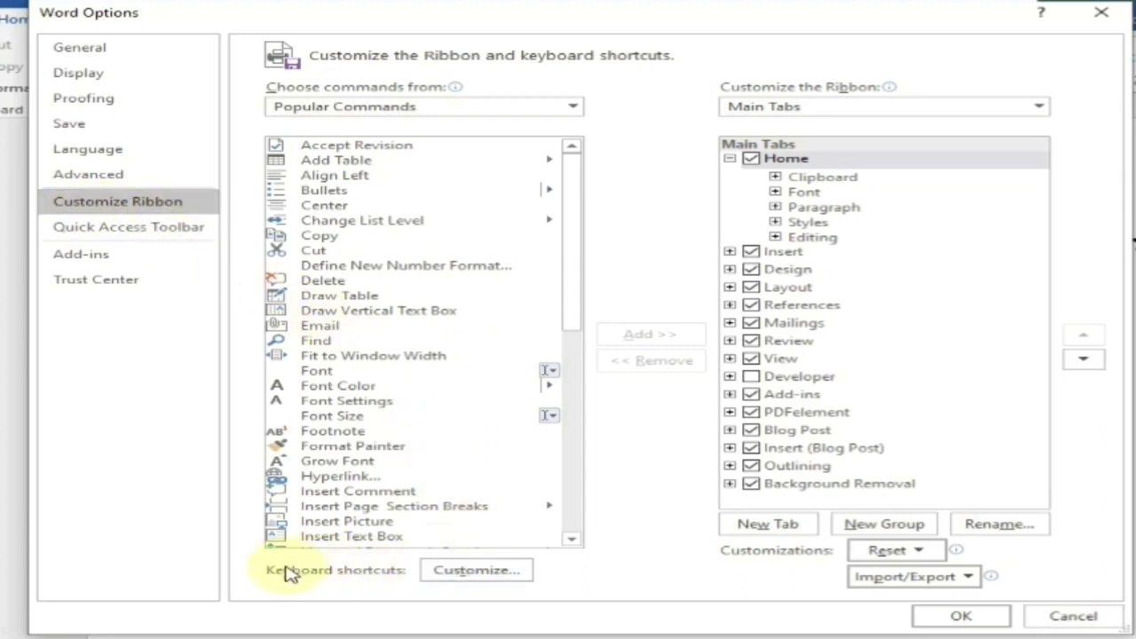
click(500, 575)
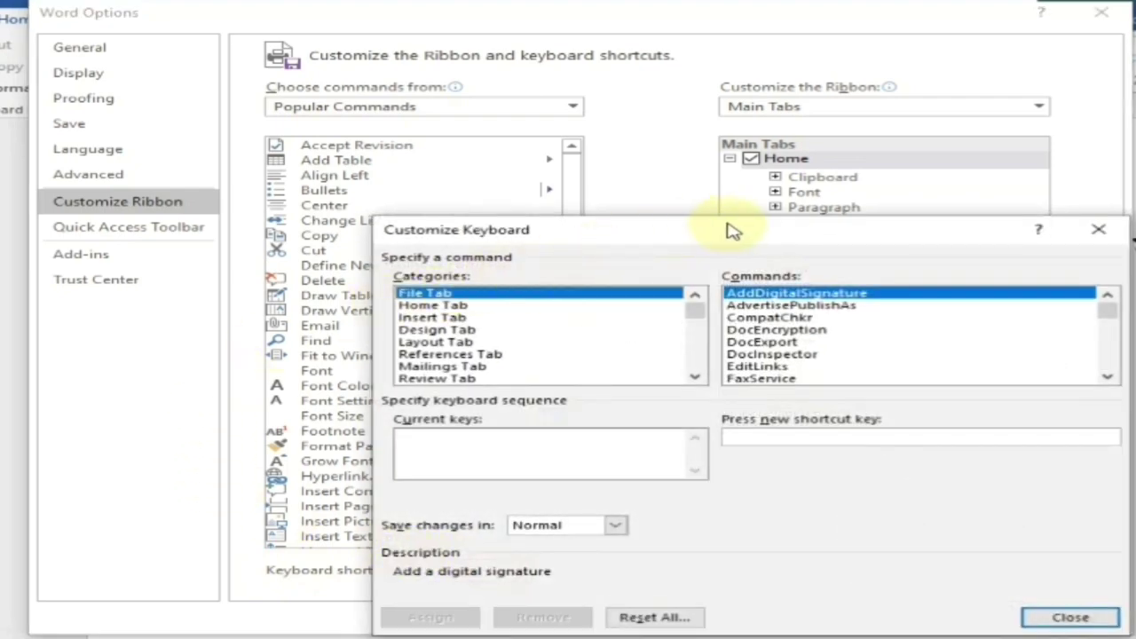
drag(728, 228, 578, 53)
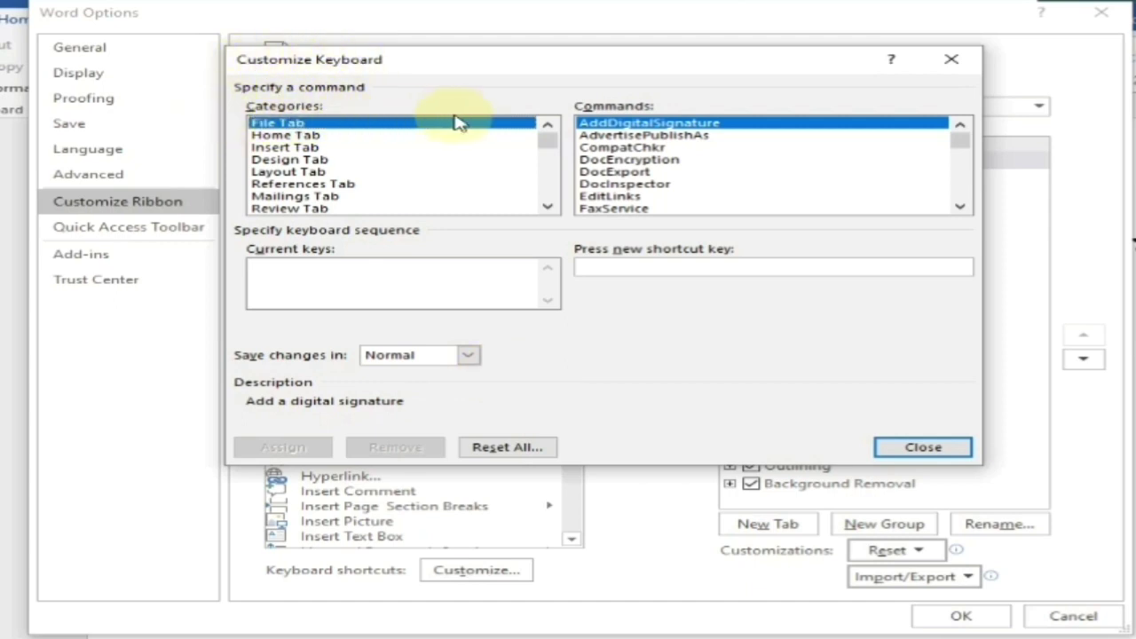
Step: Assign the shortcut Alt+Ctrl+D to the Cambria font, saving the change in Normal, and close the keyboard customization
drag(548, 142, 552, 195)
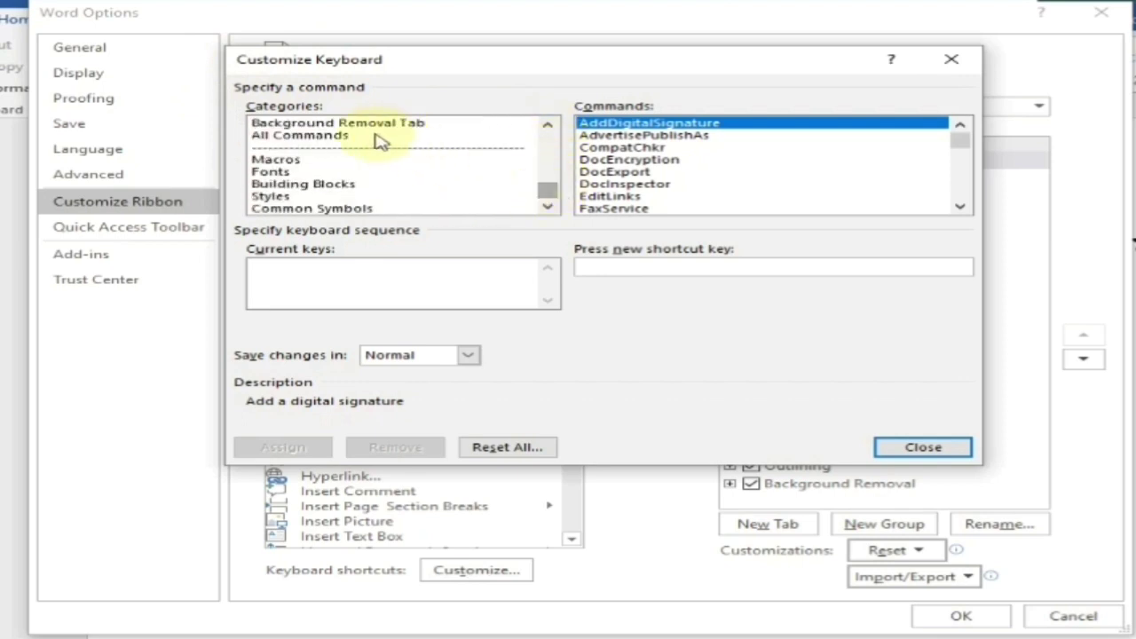
click(272, 172)
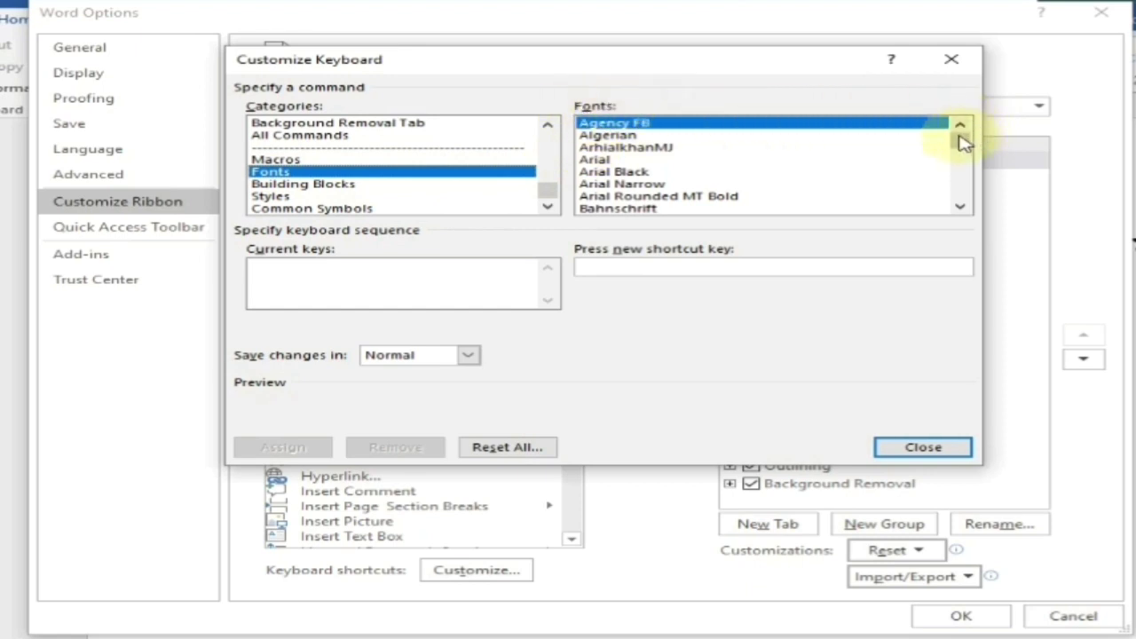
drag(960, 138, 964, 151)
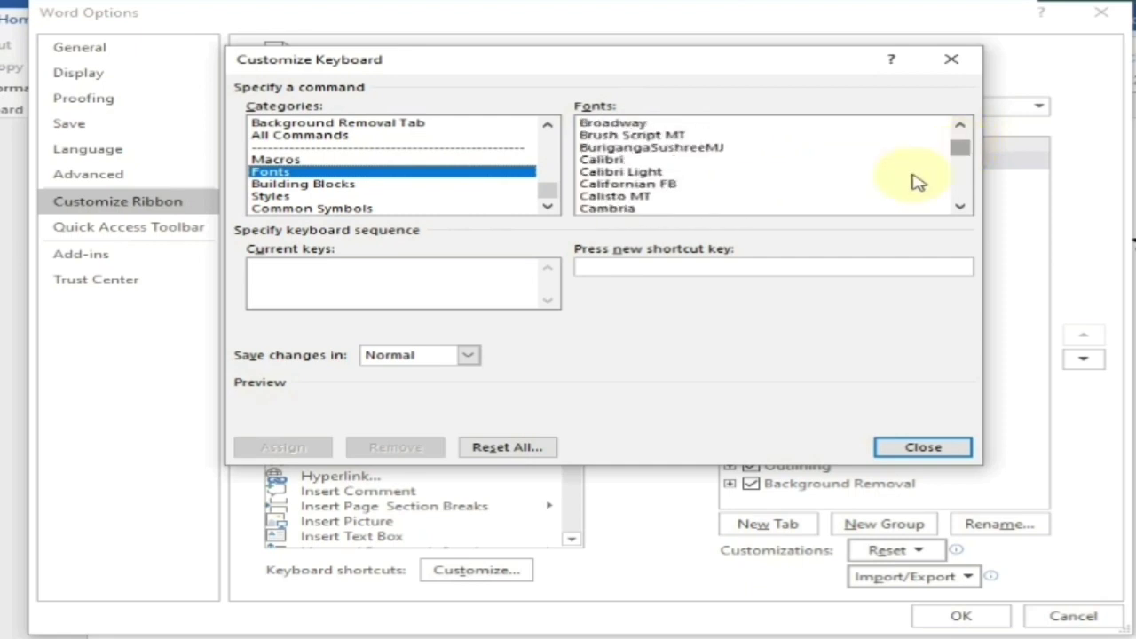
click(607, 209)
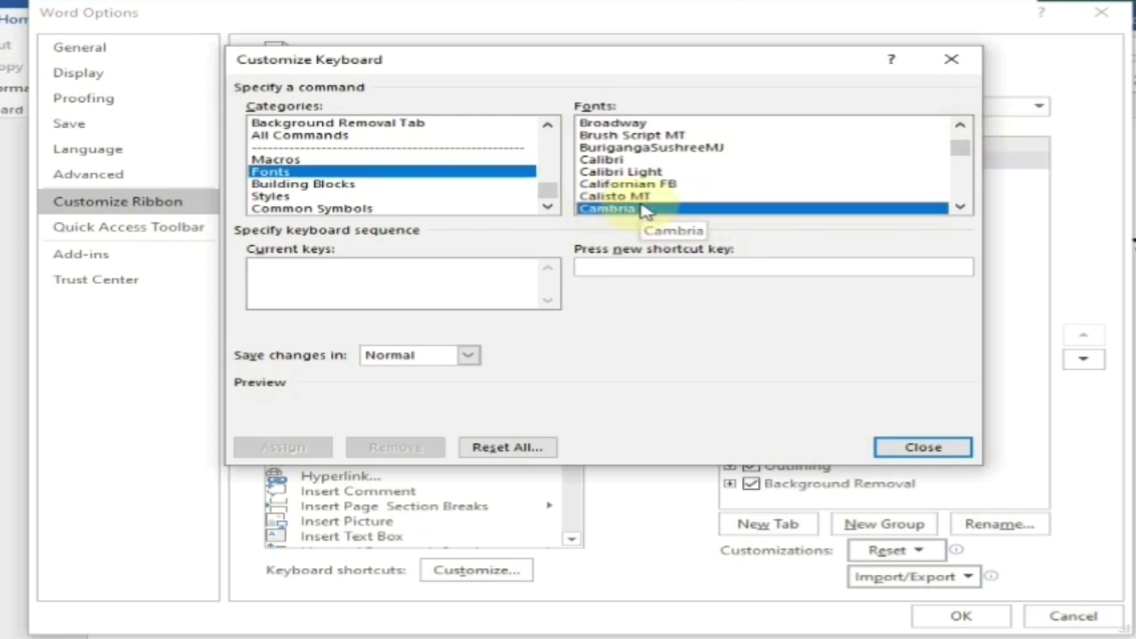
click(621, 268)
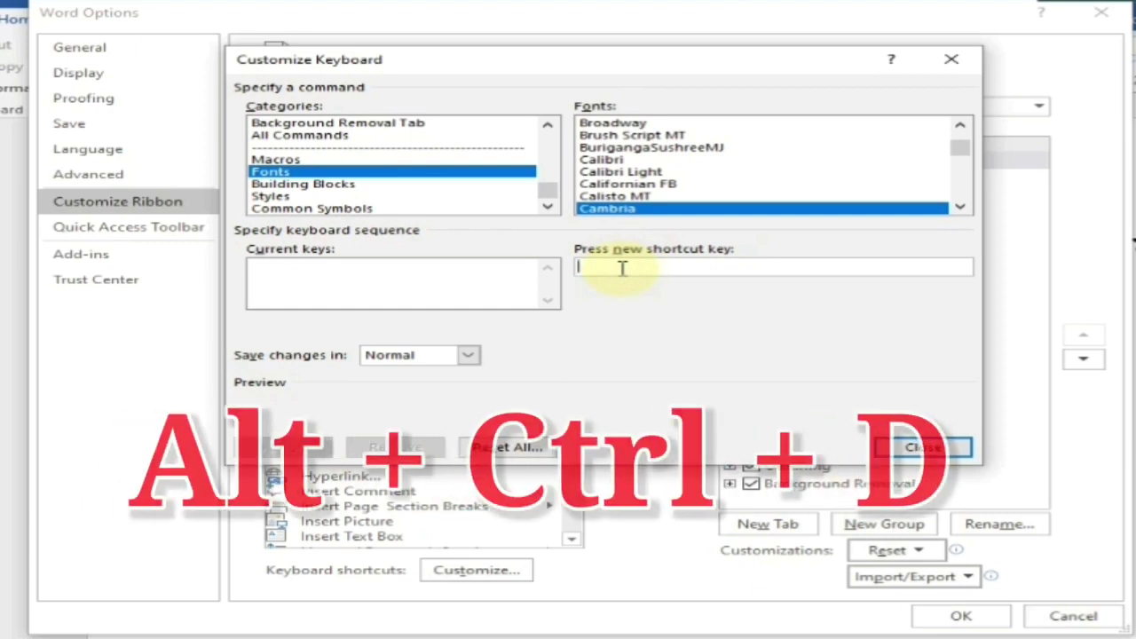
key(ctrl+alt+d)
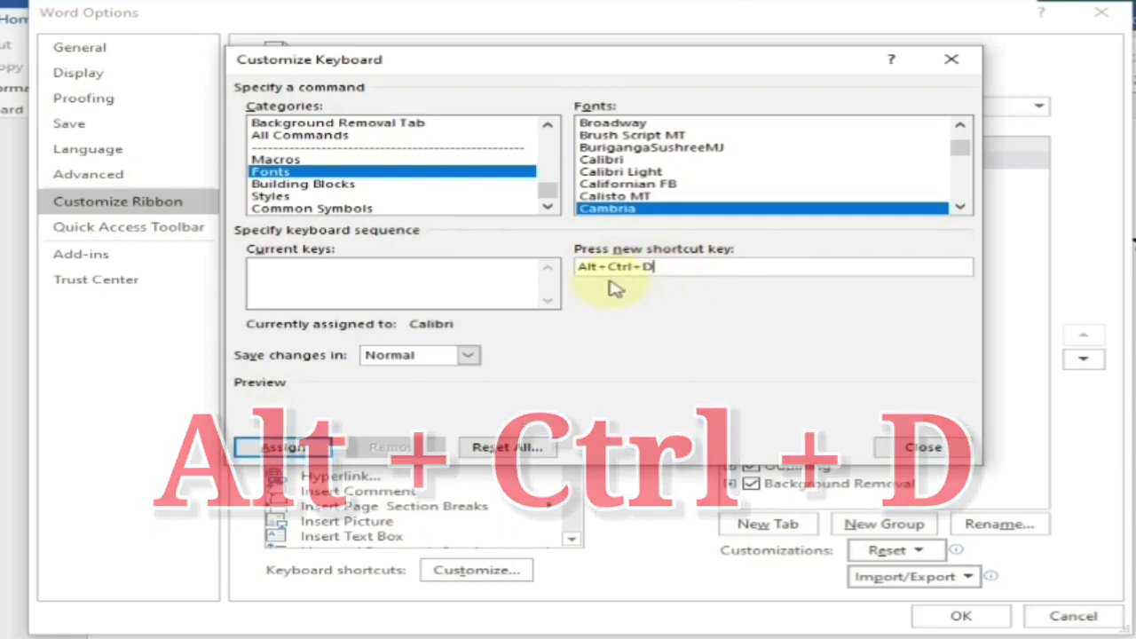
click(276, 449)
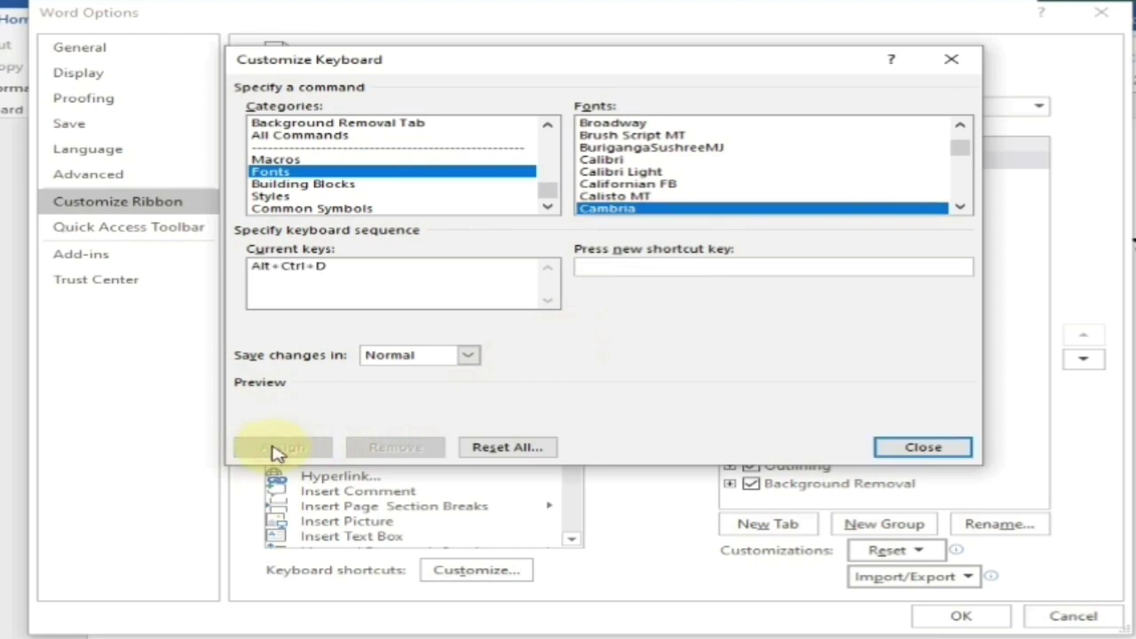
click(911, 450)
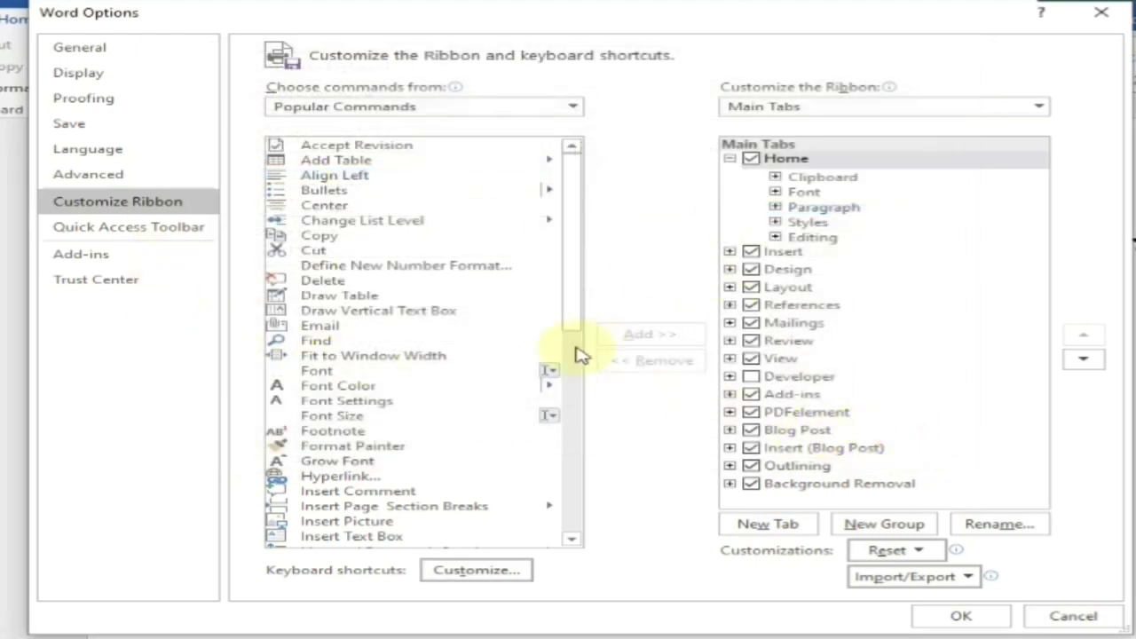
Step: Assign the shortcut Alt+Ctrl+F to the SutonnyMJ font, saving the change in Normal, and close the Word options
click(417, 370)
click(107, 210)
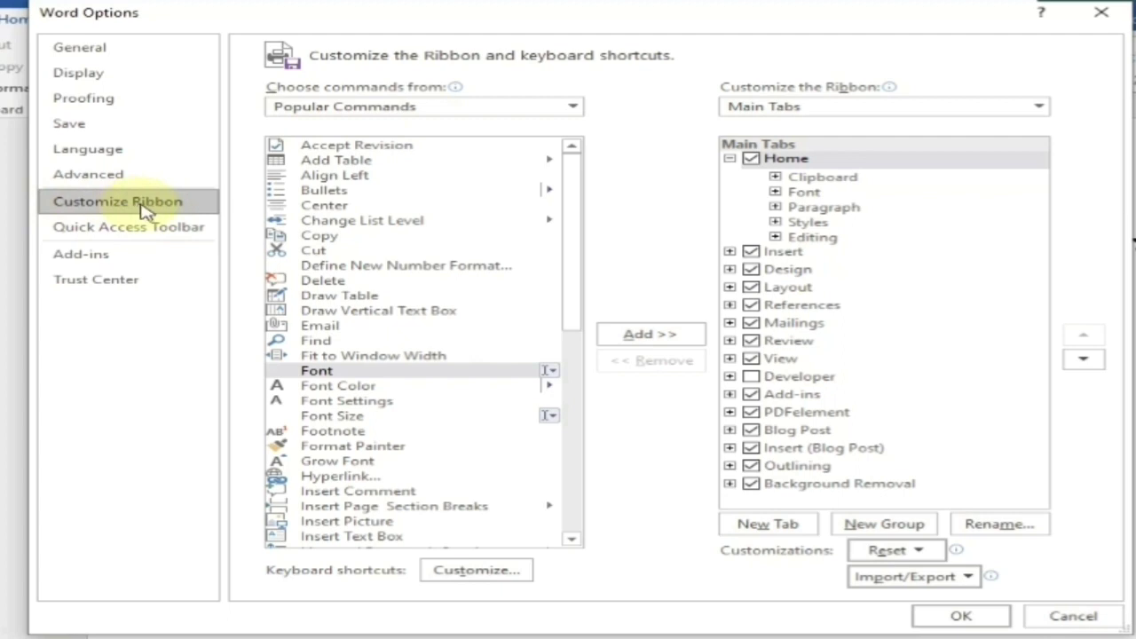
click(477, 572)
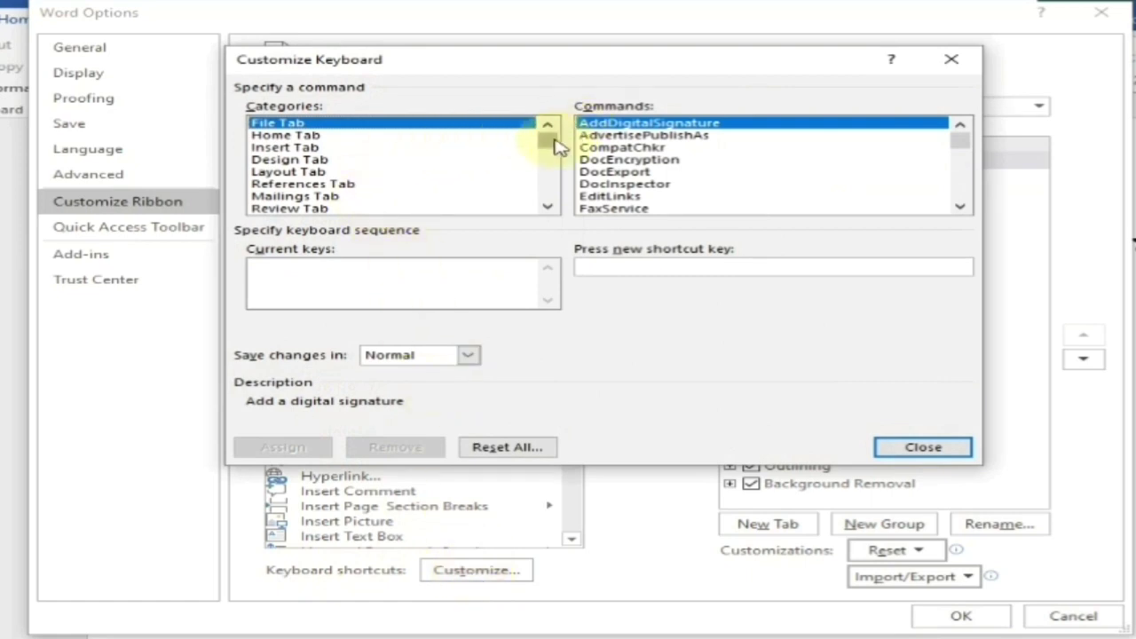
drag(556, 147, 551, 190)
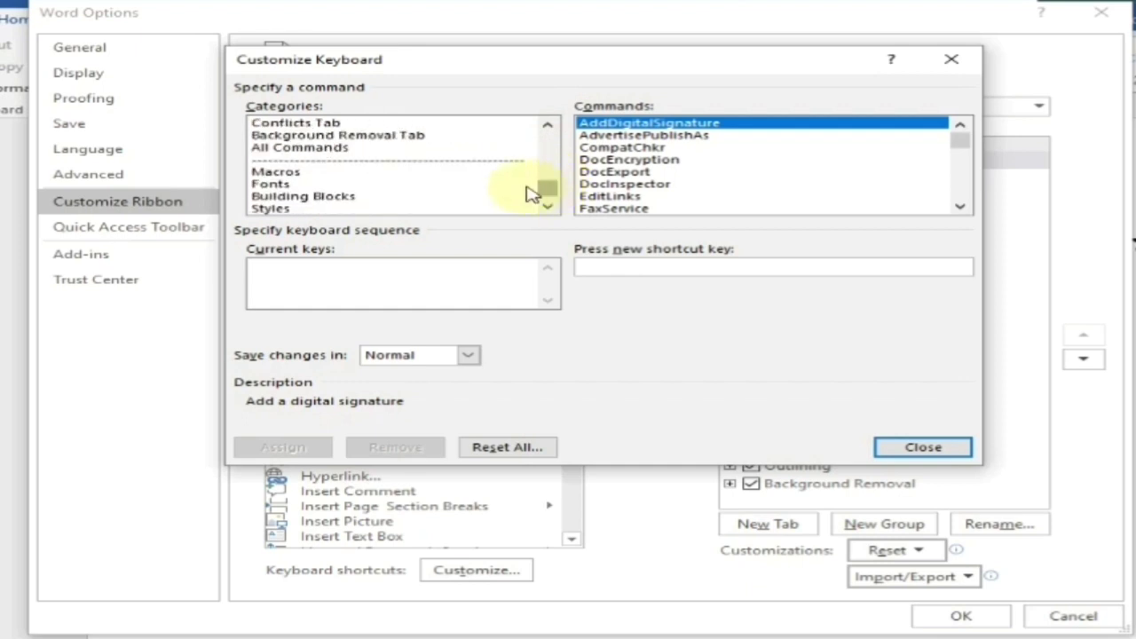
click(274, 186)
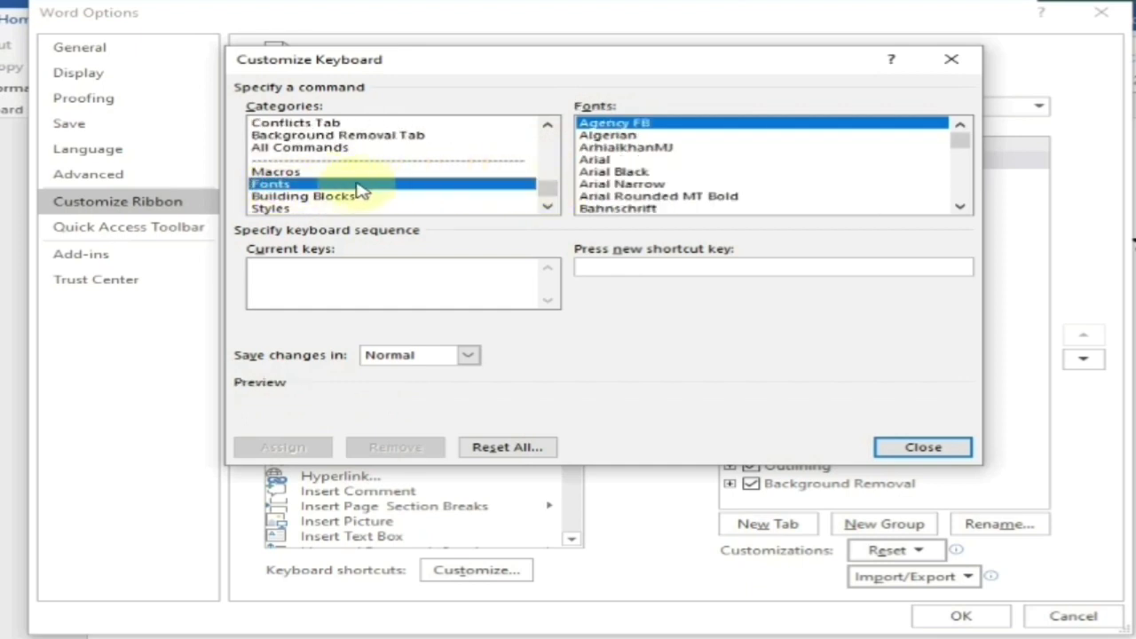
drag(956, 146, 642, 152)
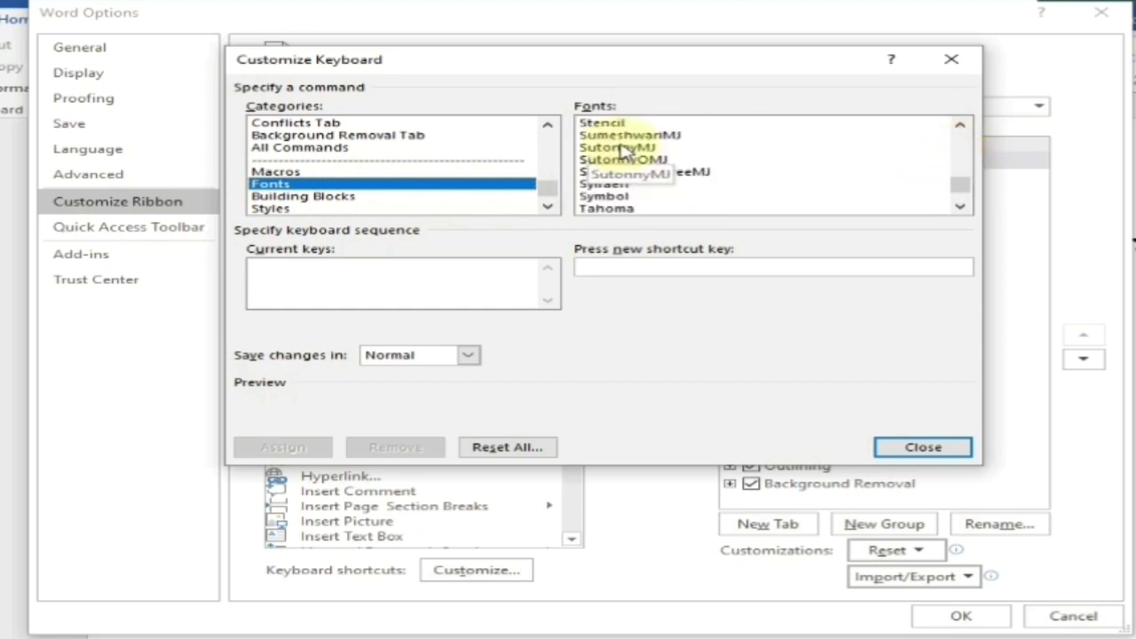
click(634, 147)
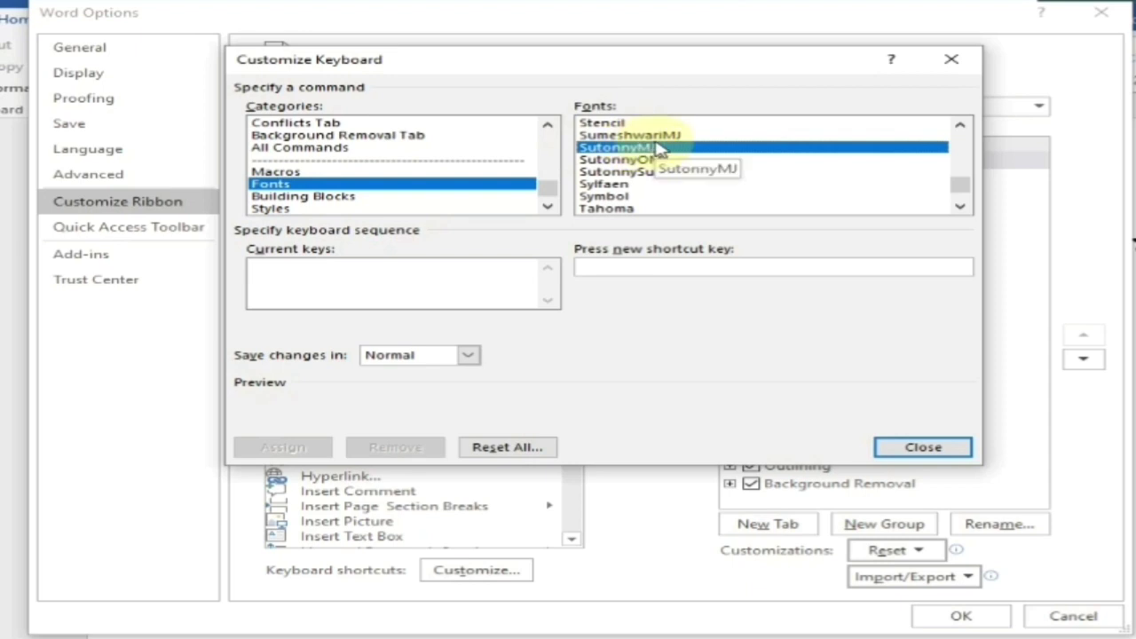
click(622, 267)
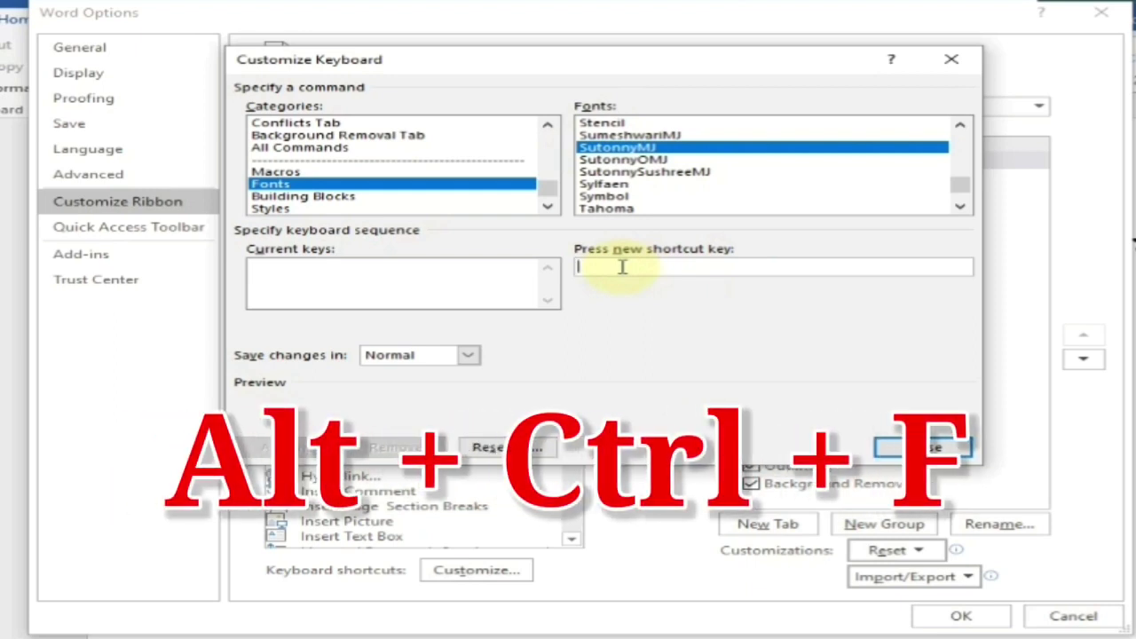
key(alt+ctrl+f)
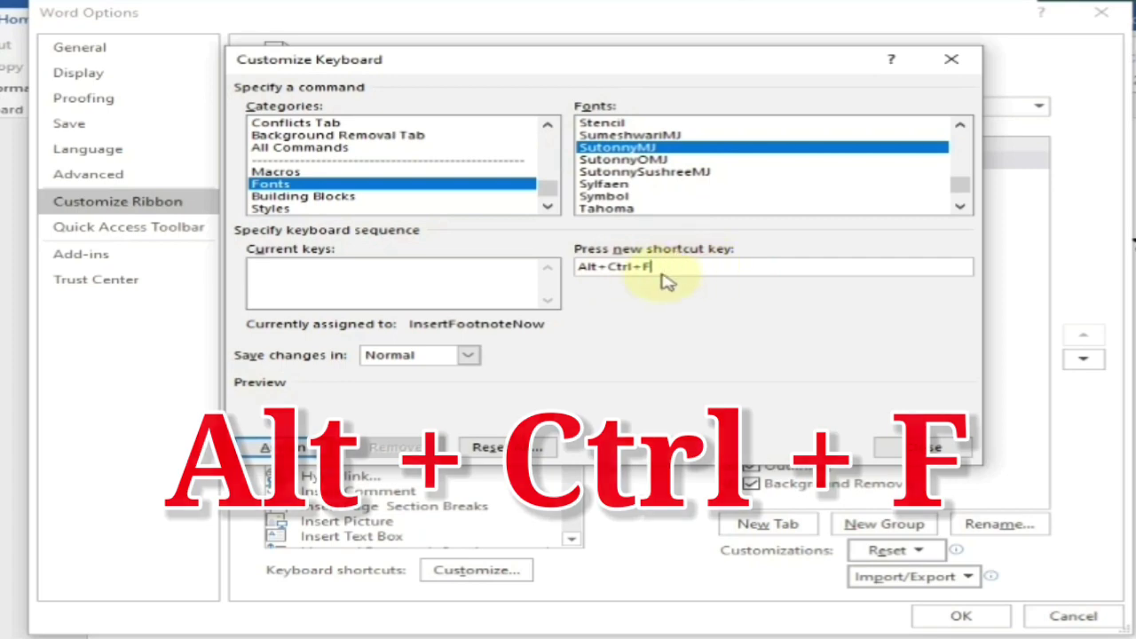
click(282, 447)
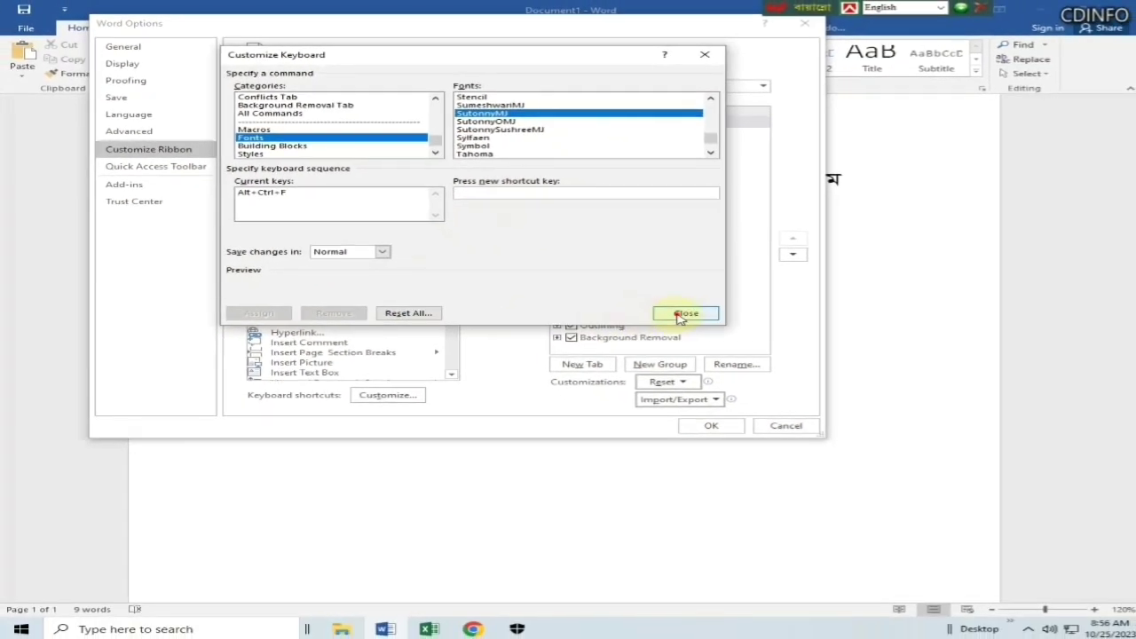
click(685, 313)
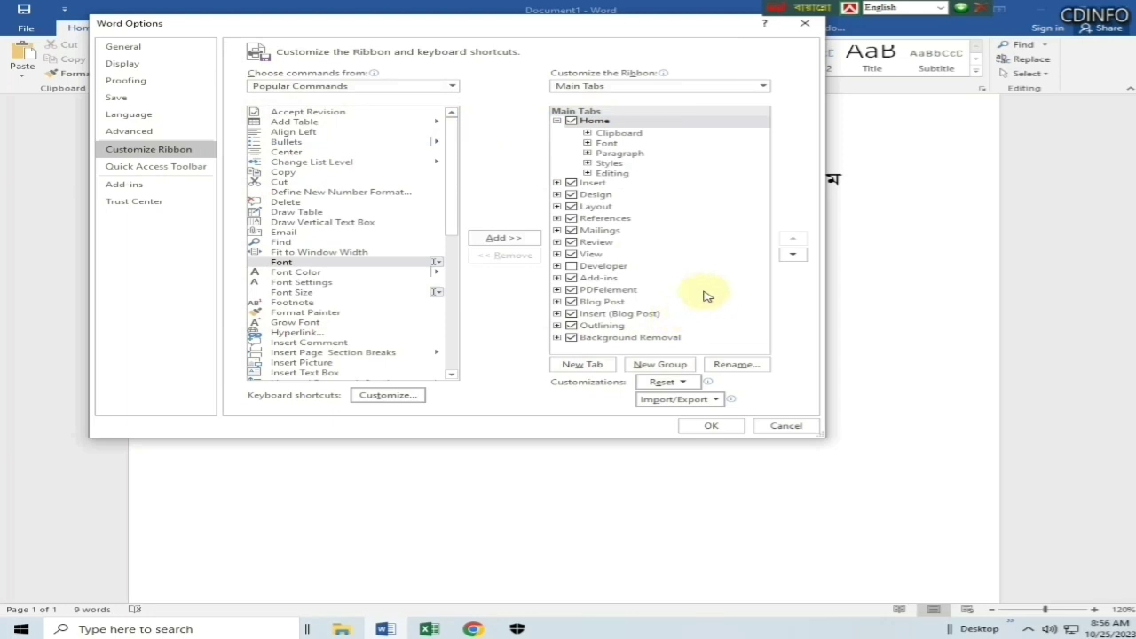
click(805, 25)
Step: Delete all the document's text and write "My Country Name is Bangladesh." in the Cambria font
drag(367, 211, 169, 180)
key(Delete)
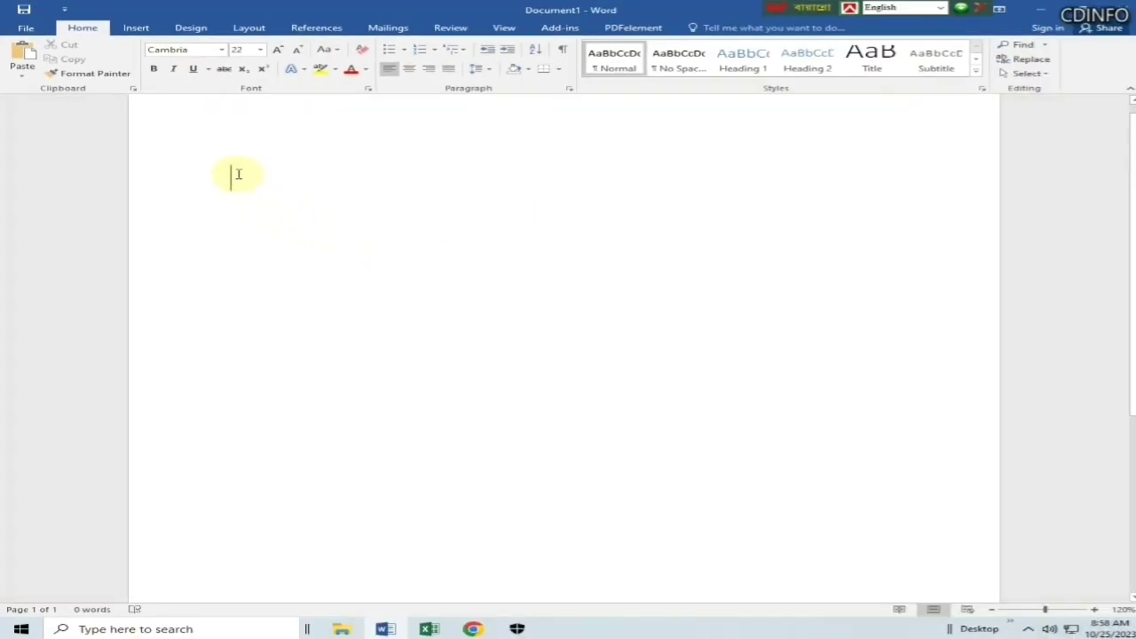
text(My)
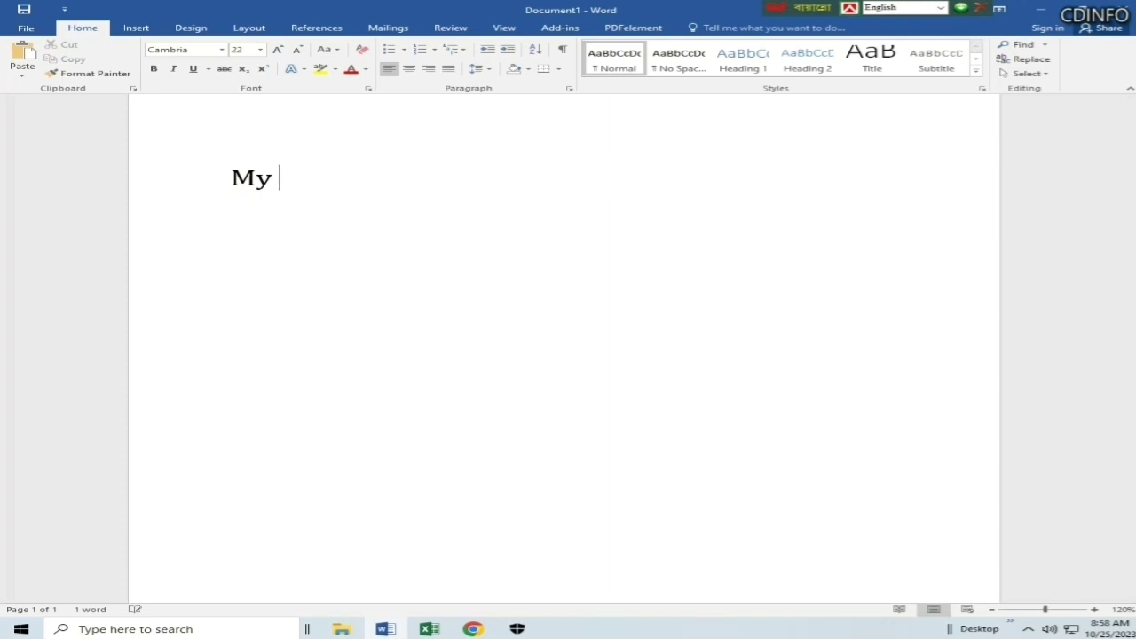
text( Country)
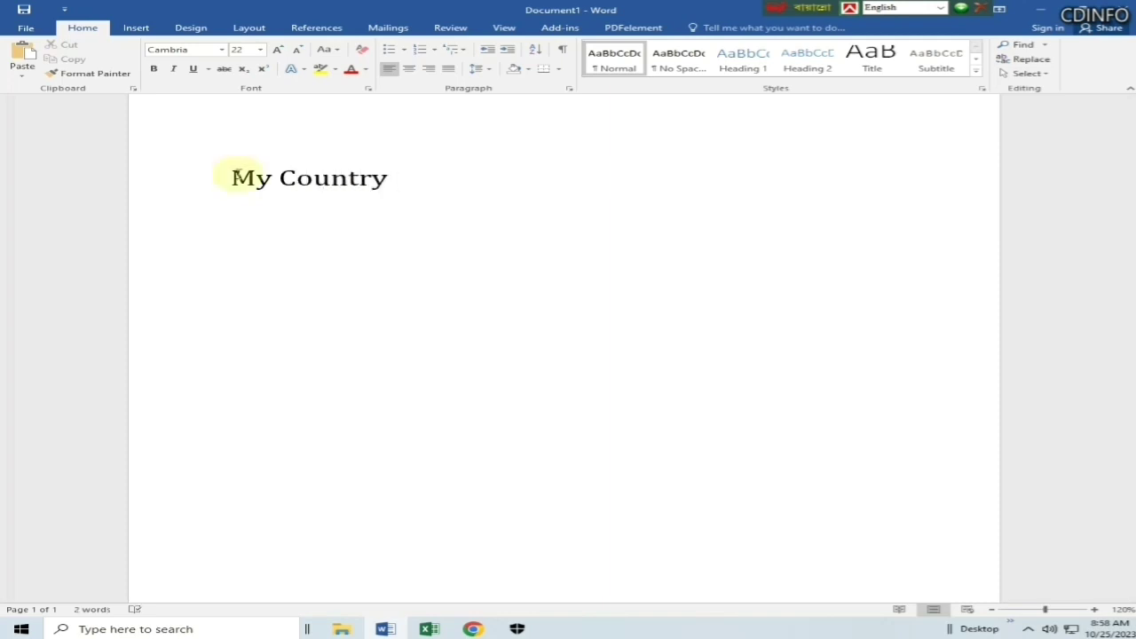
text( Name is Bangladesh.)
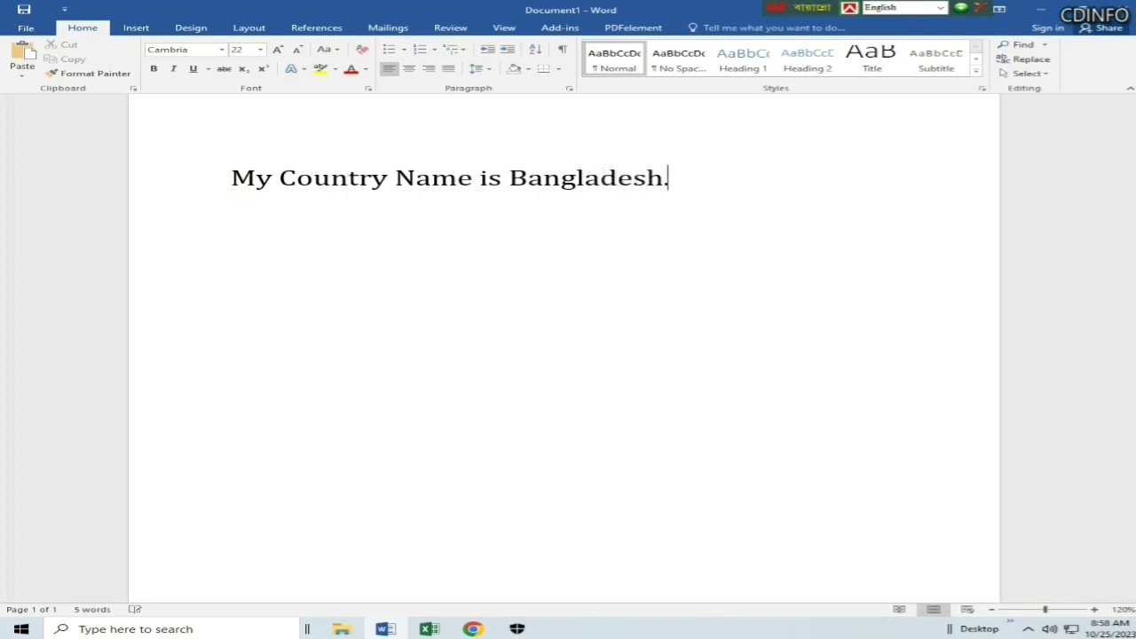
Step: Move the floating Bijoy keyboard layout bar next to the document title
drag(809, 8, 668, 8)
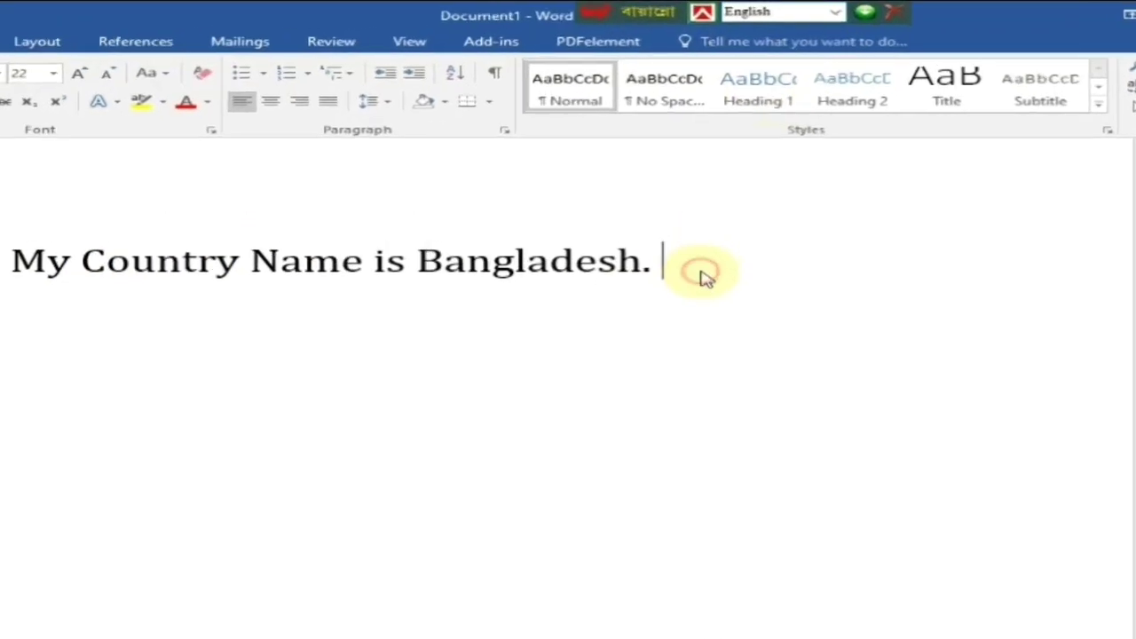